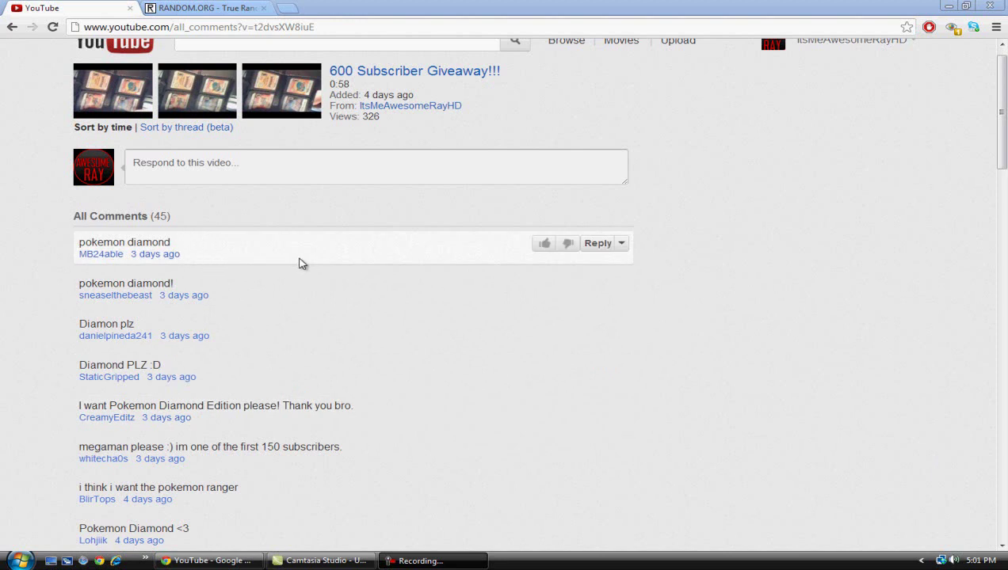
- Draw a random number from 1 to 43 on RANDOM.ORG (16), then return to the giveaway comments
click(176, 9)
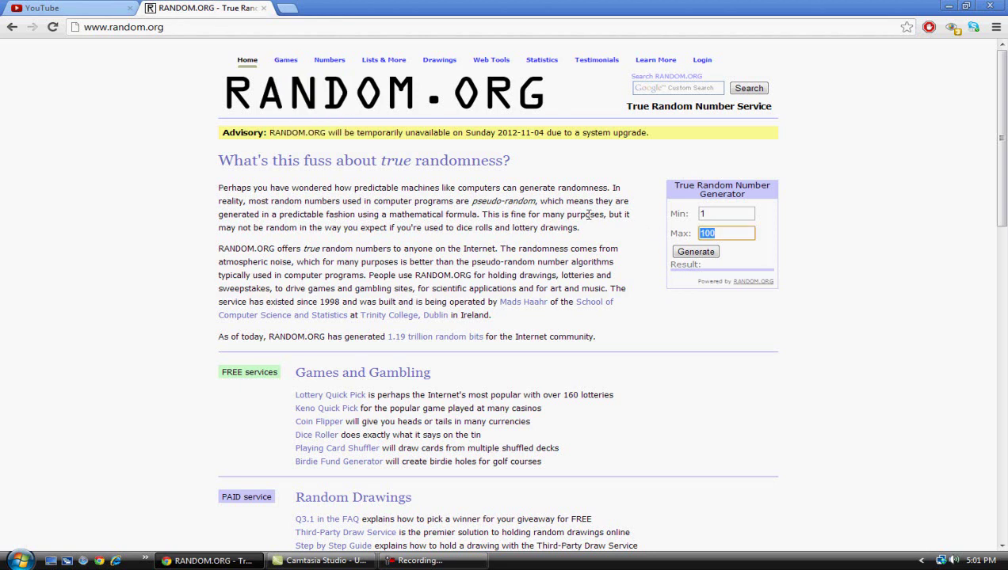
text(43)
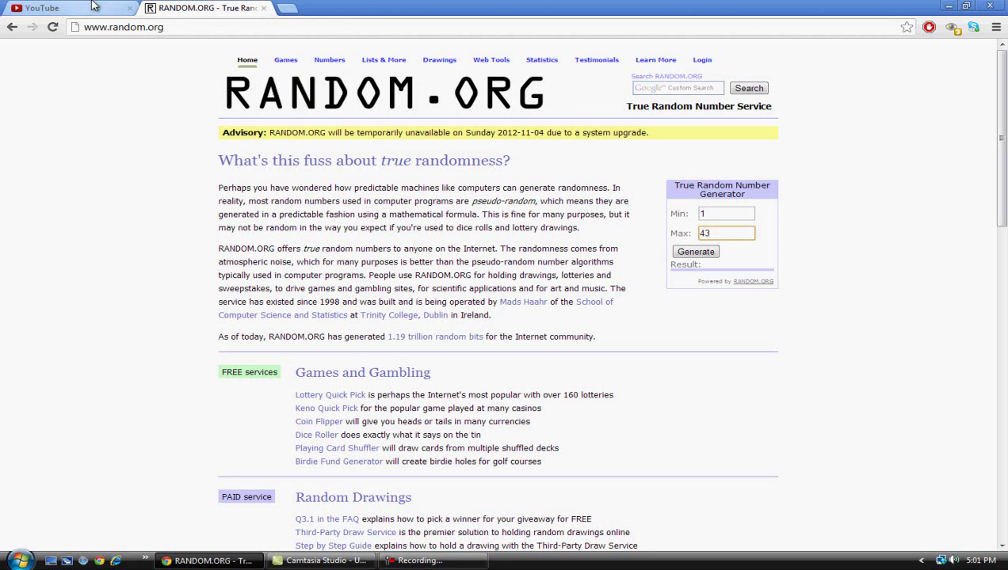
click(696, 252)
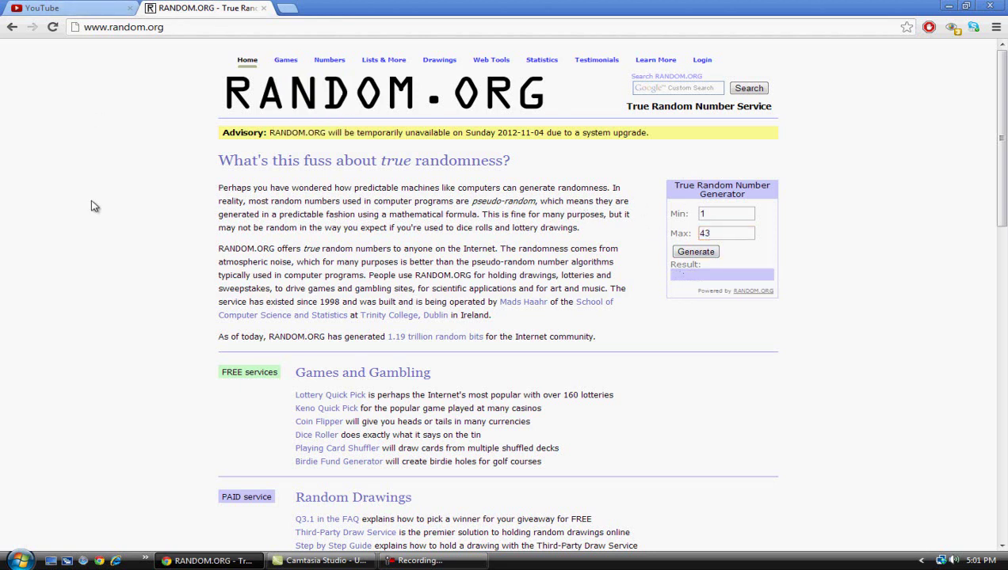
click(99, 13)
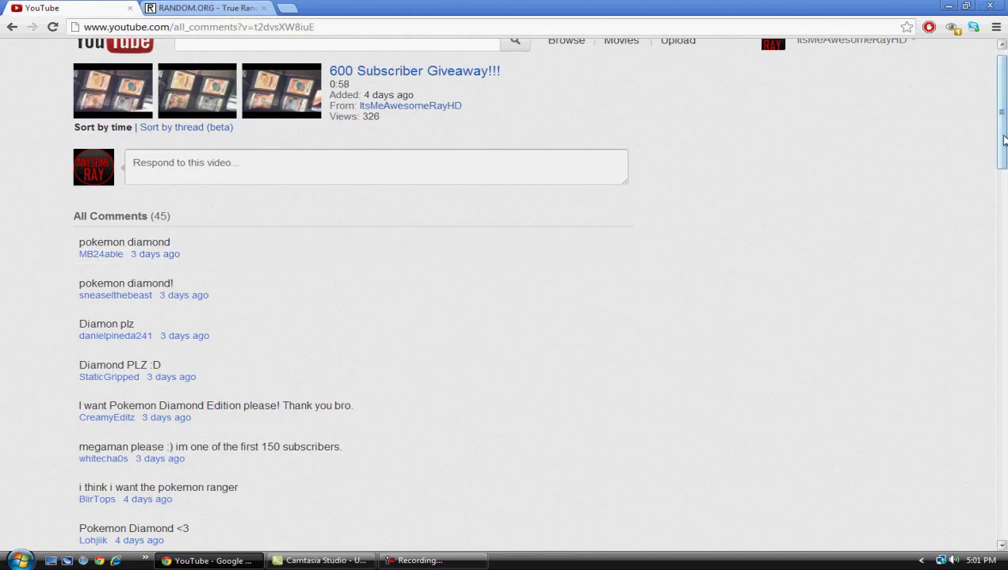
- Locate the 16th comment, 'I prefer Diamond the most', rechecking the drawn number 16
scroll(998, 388, down, 5)
scroll(996, 428, down, 5)
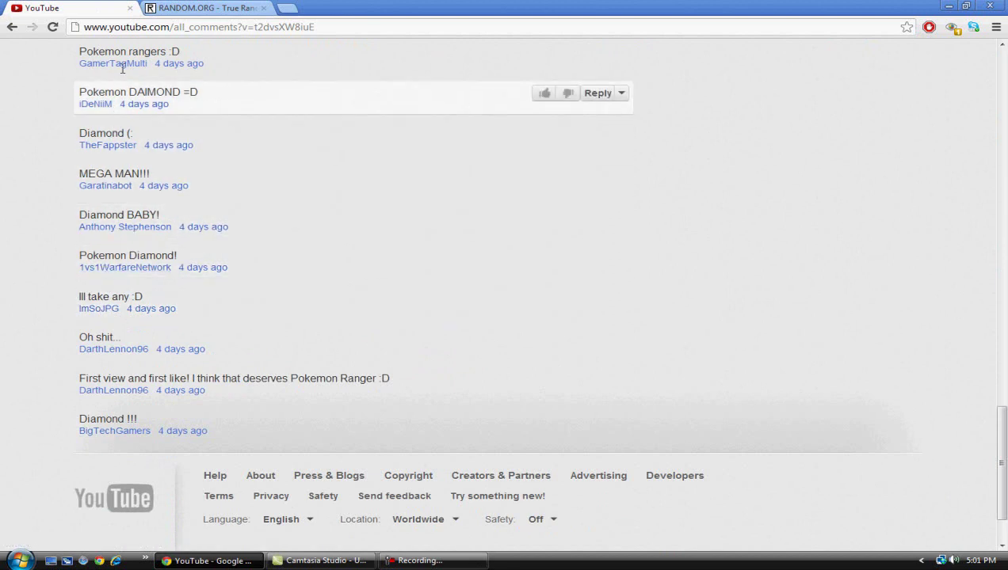
scroll(419, 270, up, 5)
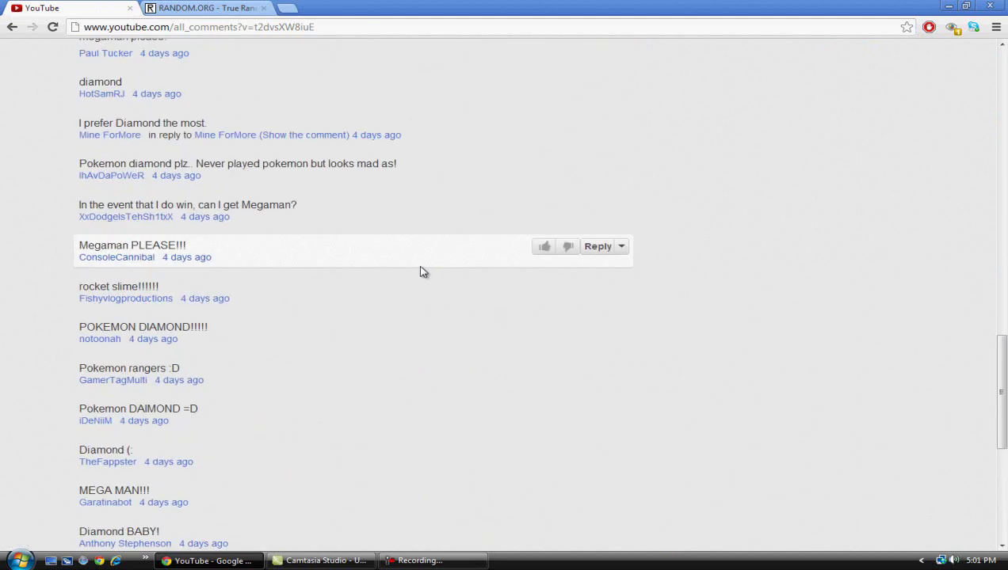
scroll(420, 269, up, 1)
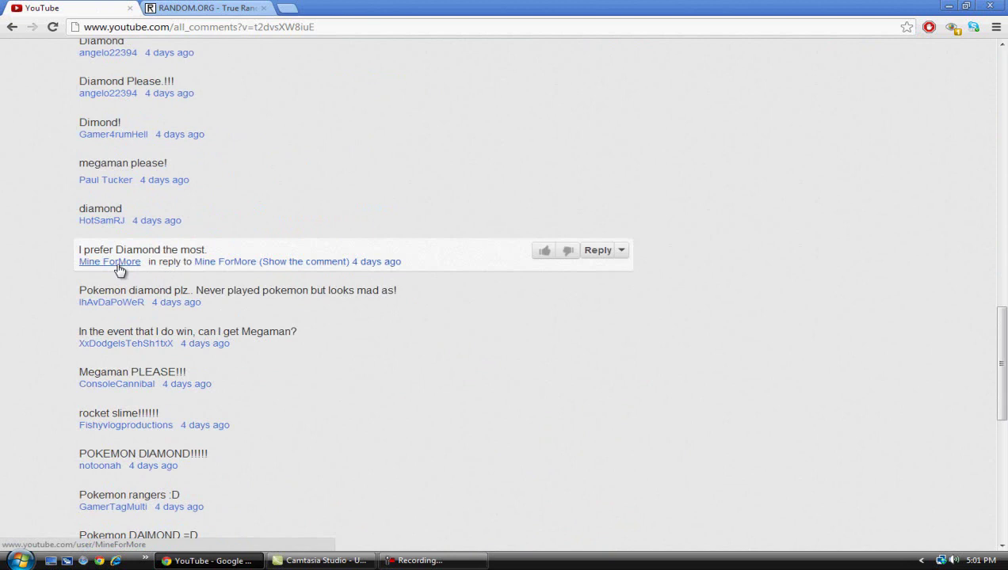
click(202, 8)
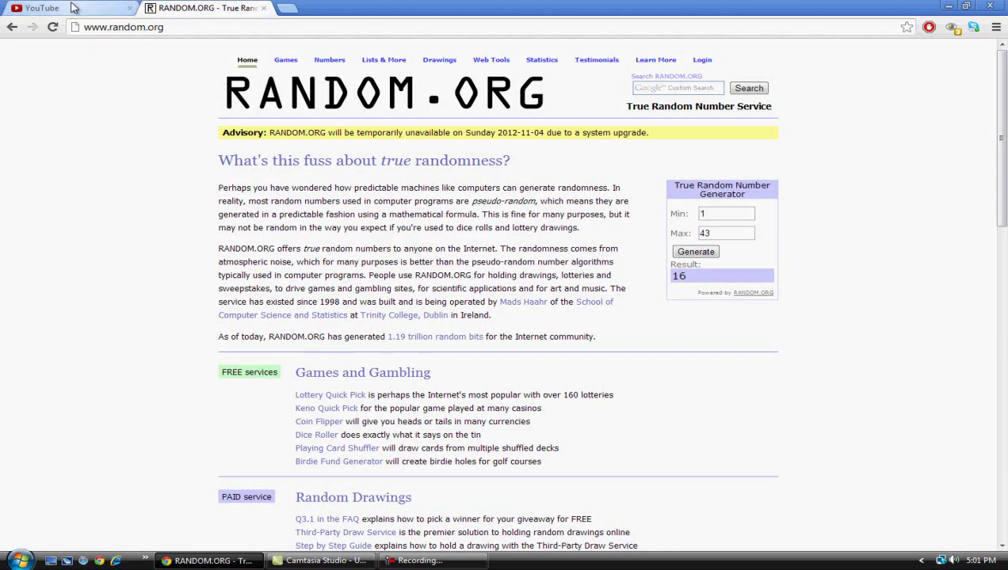
click(73, 8)
- Go to the winning commenter's channel page and scroll down to its sidebar options
click(99, 264)
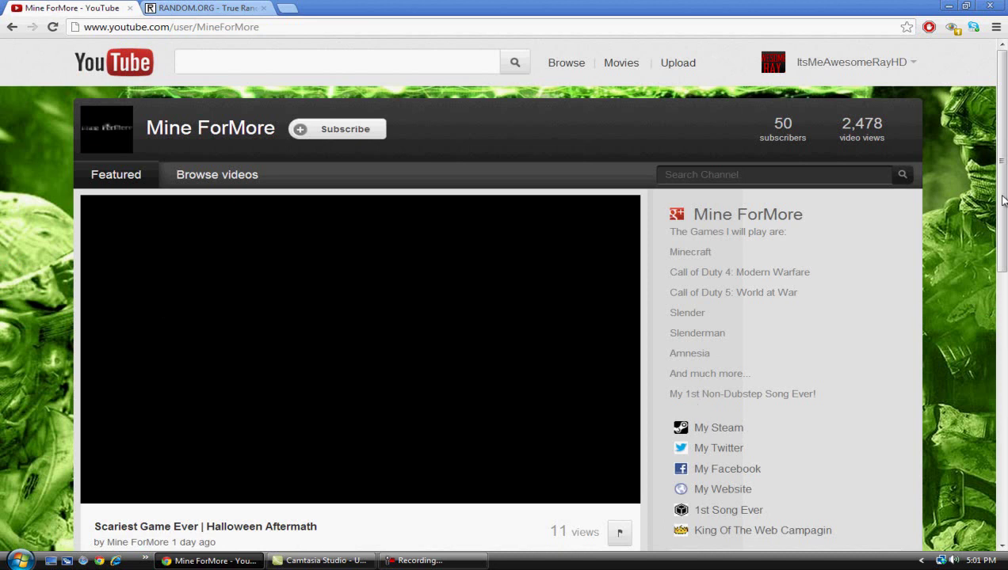
scroll(1002, 200, down, 1)
scroll(785, 385, down, 2)
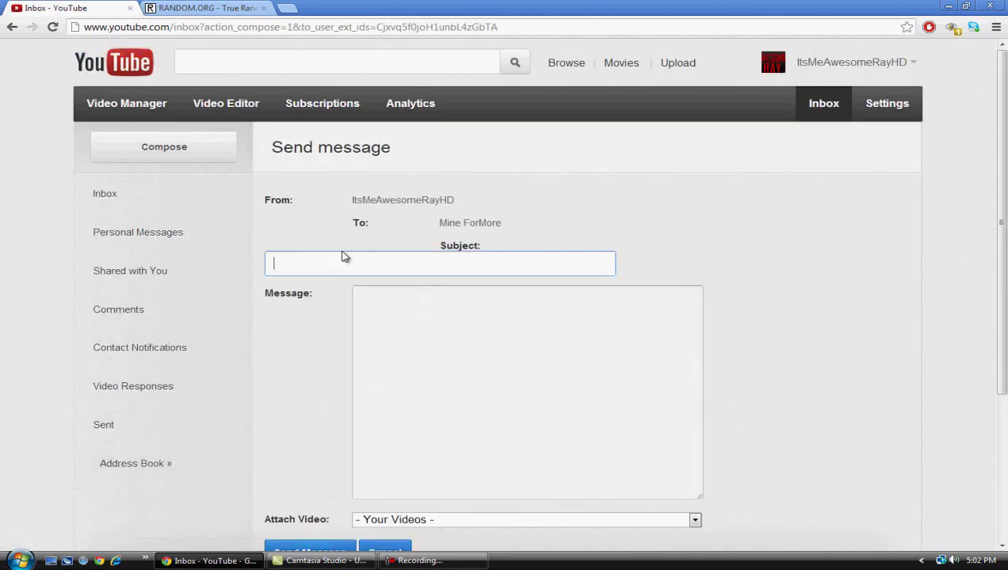
- Enter subject 'Congrat. You won.' and start the body asking the winner for their information and address
text(Congrat)
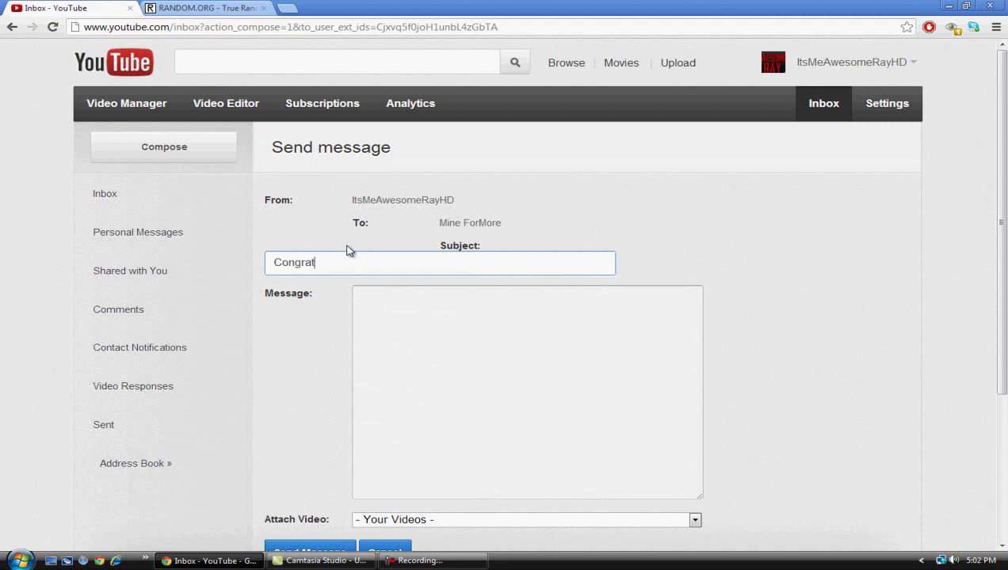
text(. You won.)
click(420, 317)
text(Please)
text( mes)
key(BackSpace)
text(message me your)
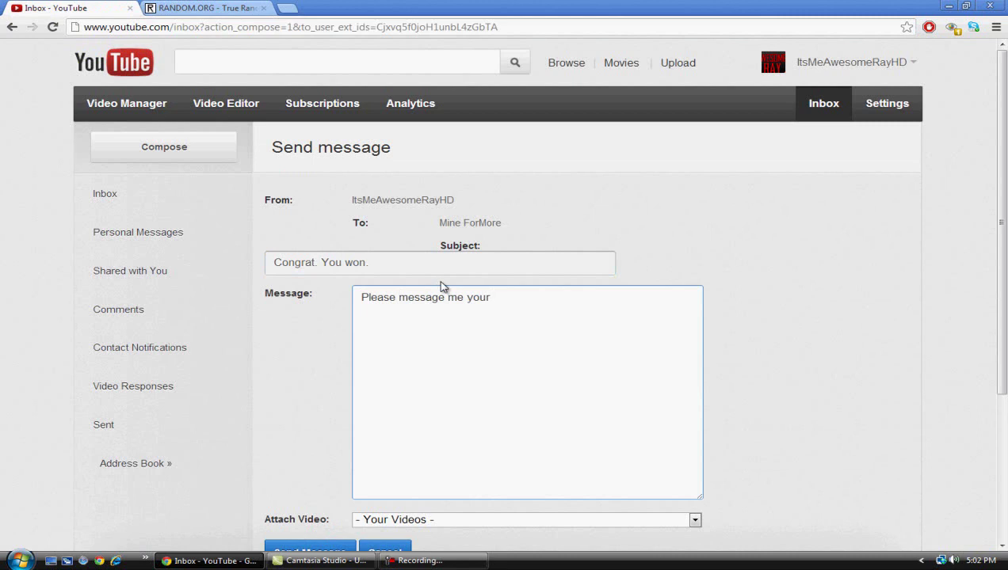
text( information. Adrees)
key(BackSpace)
key(BackSpace)
text(ss a)
- Correct 'Adress' to 'Address' and finish the body ending with 'Thanks for participating'
right_click(585, 299)
click(625, 81)
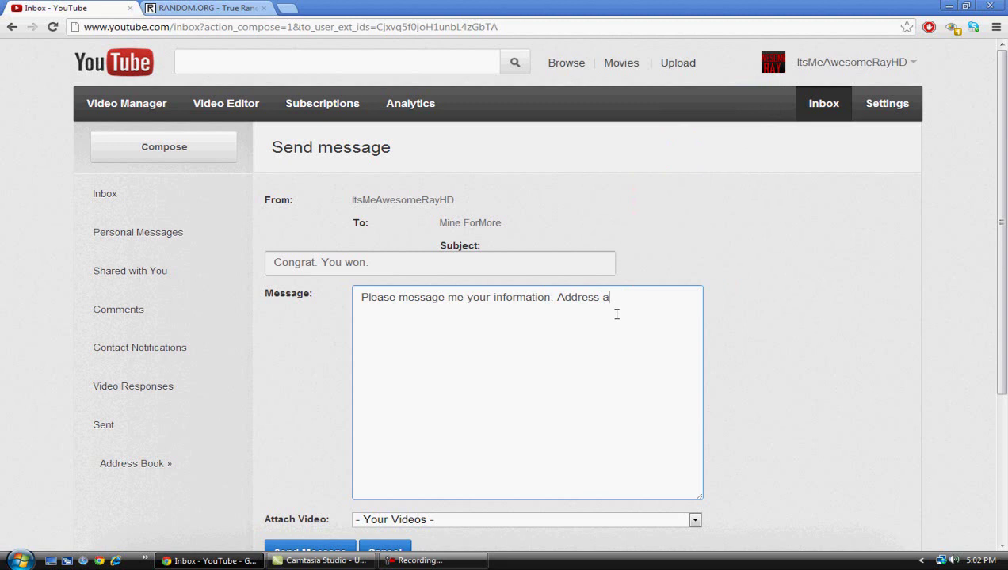
text(hat i can send you the game.)
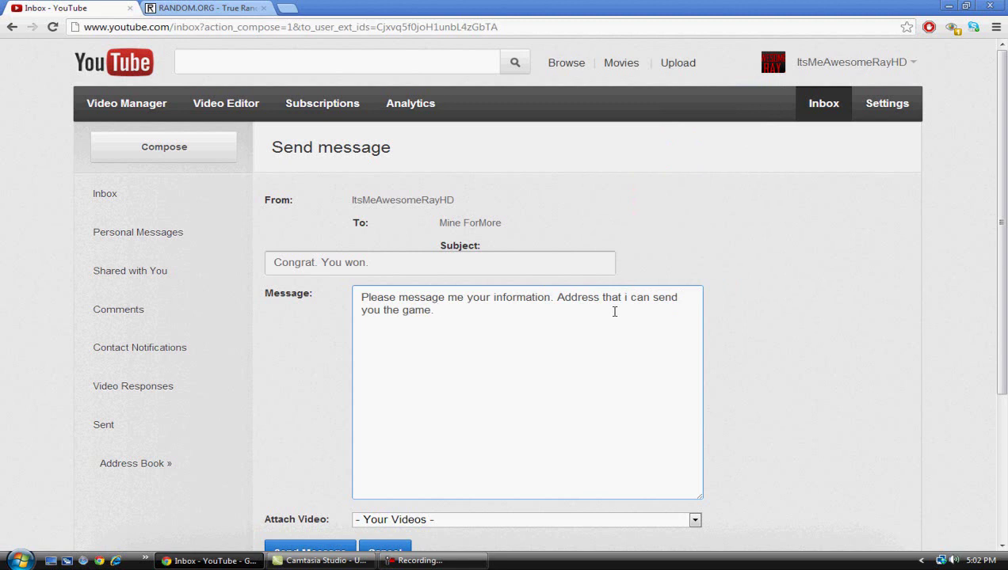
text( Thanks for participa)
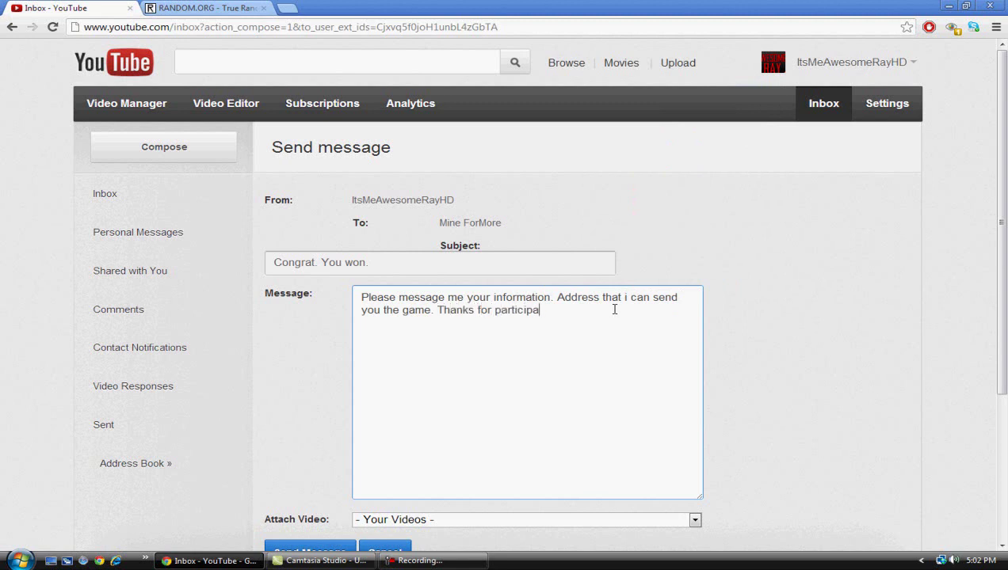
text(ting!)
scroll(509, 315, down, 2)
scroll(304, 327, down, 2)
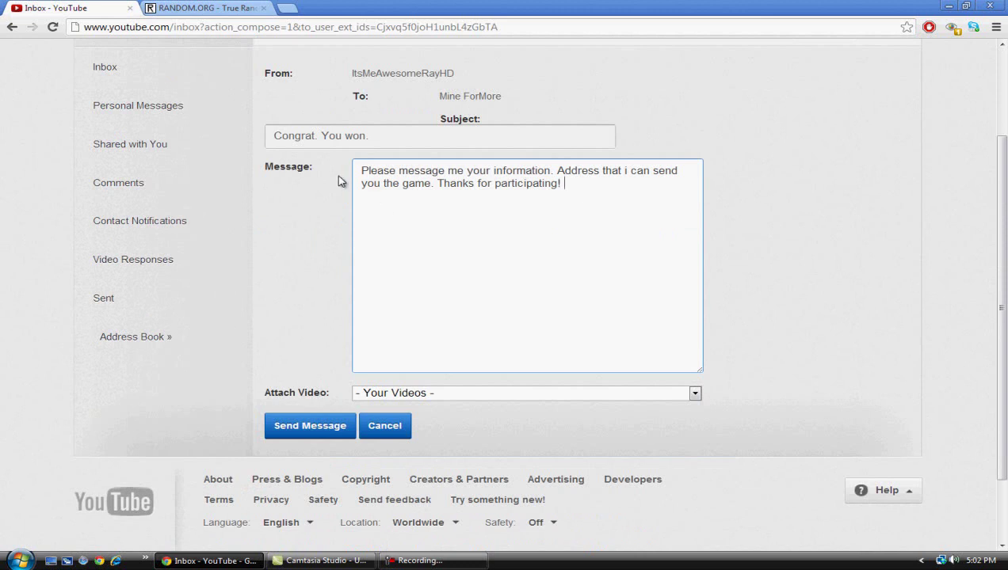
click(317, 424)
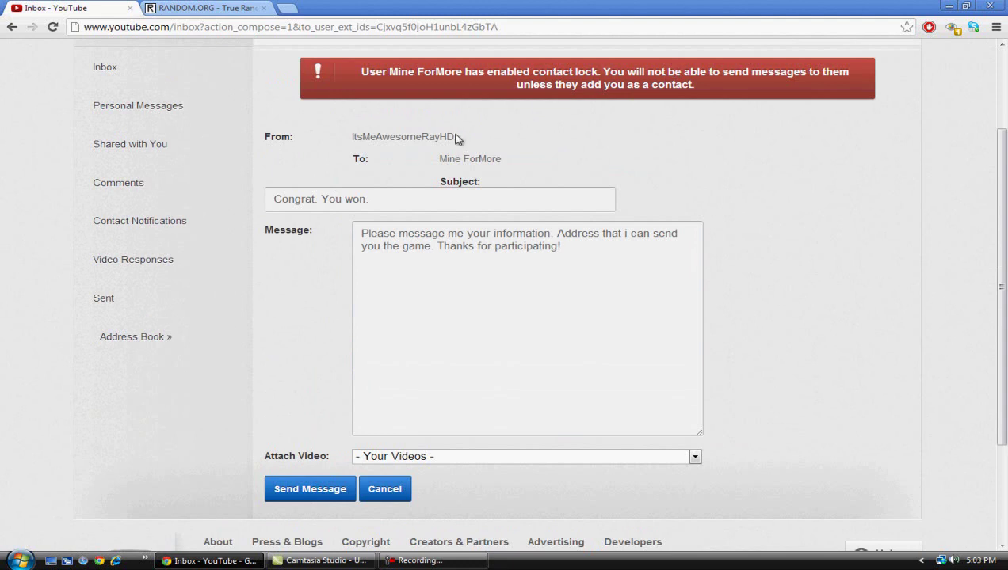
scroll(455, 140, up, 1)
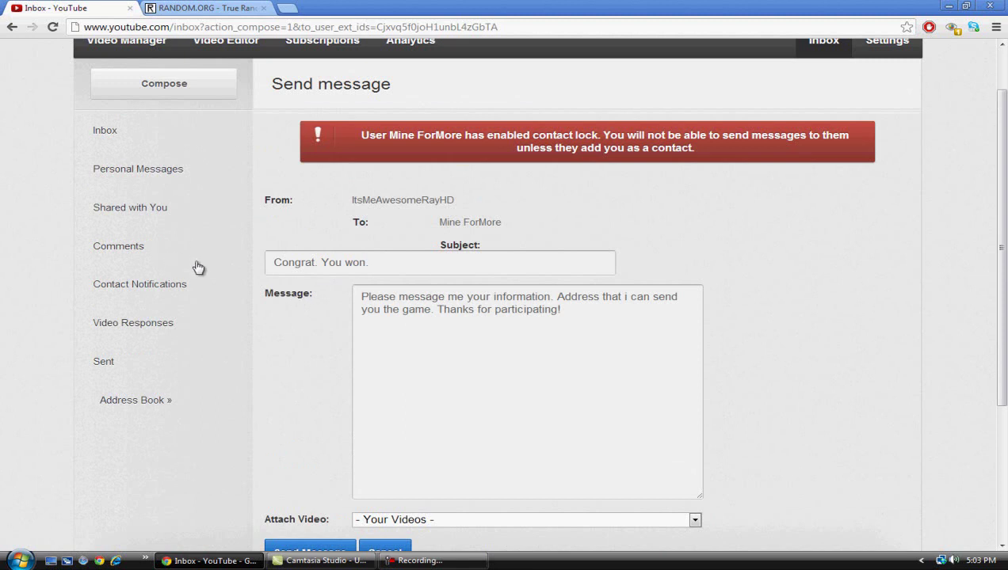
scroll(184, 128, up, 1)
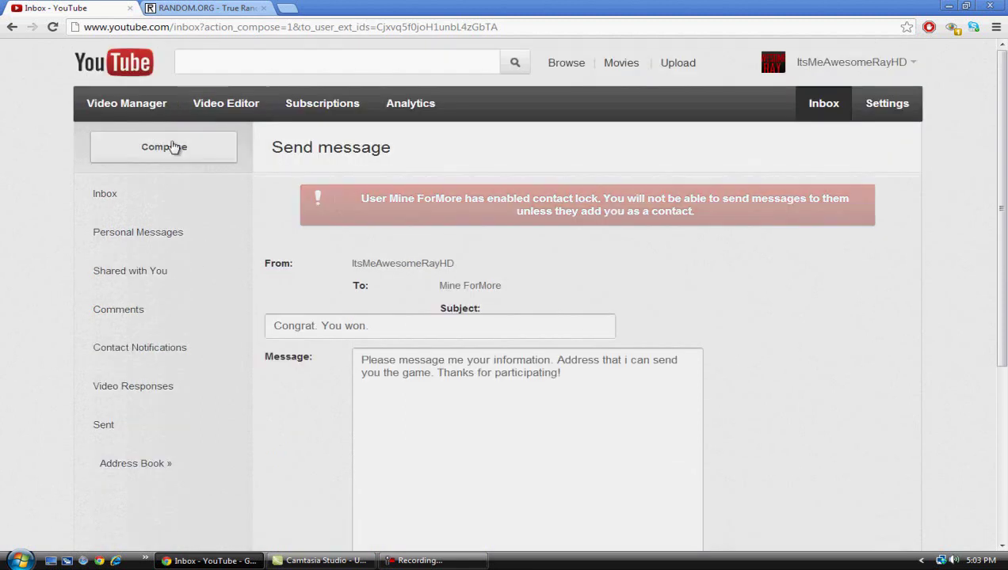
scroll(194, 181, down, 1)
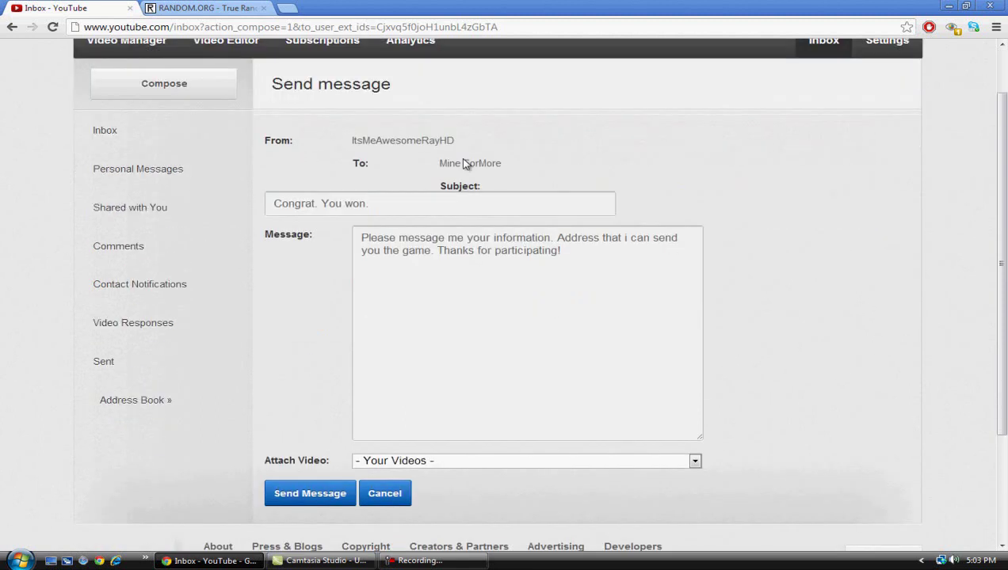
drag(531, 160, 442, 160)
- Copy the winner's username and go to the Address Book
right_click(442, 159)
click(456, 169)
click(181, 92)
click(163, 353)
click(146, 394)
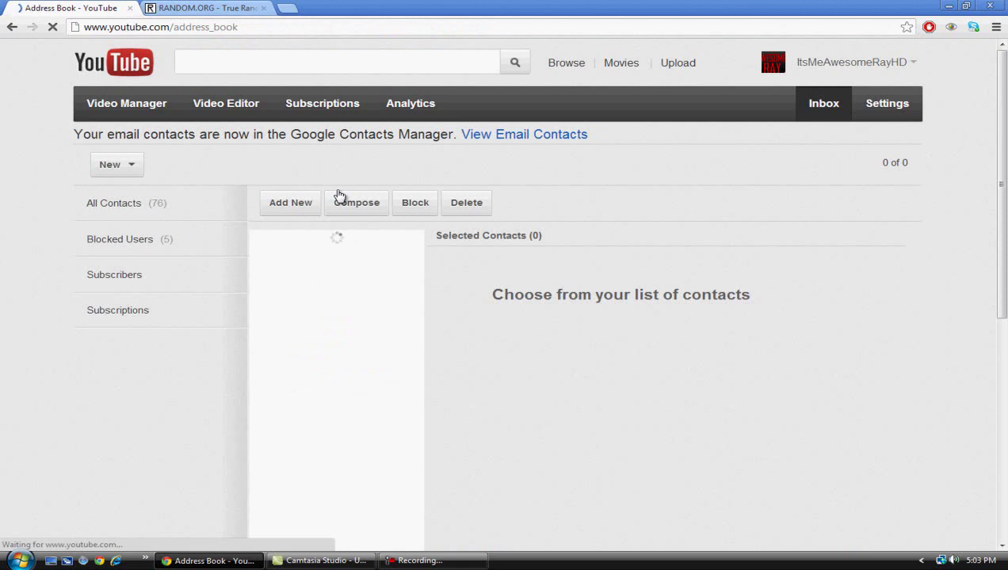
- Try adding a new contact with the pasted username, removing its trailing space
click(290, 214)
right_click(578, 283)
click(591, 342)
click(511, 333)
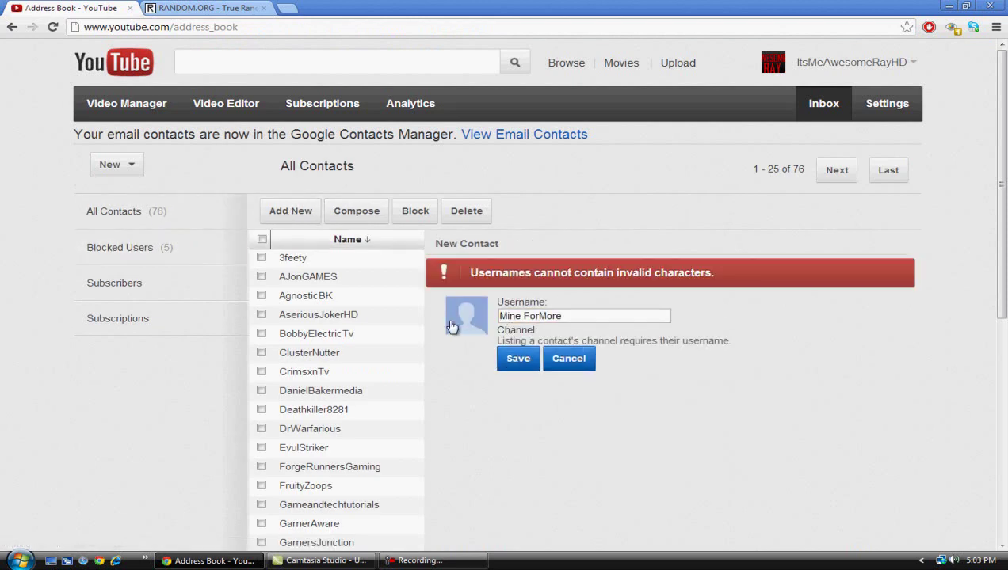
click(524, 315)
key(BackSpace)
key(Return)
scroll(480, 320, down, 5)
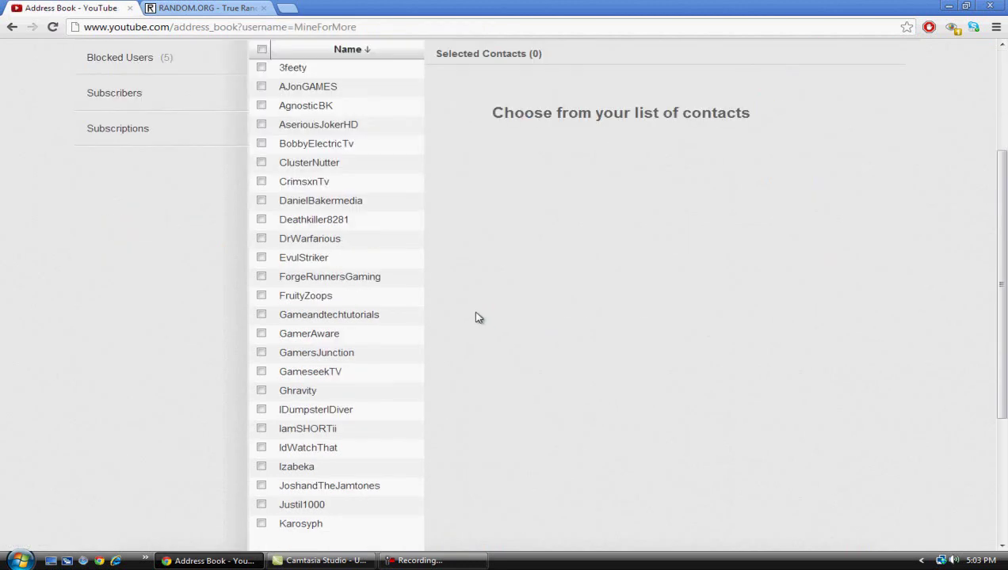
scroll(413, 291, up, 5)
- Add the winner as a new contact again with the space-free pasted username and save it
click(290, 211)
right_click(531, 293)
right_click(513, 283)
click(545, 343)
click(522, 283)
key(BackSpace)
key(Return)
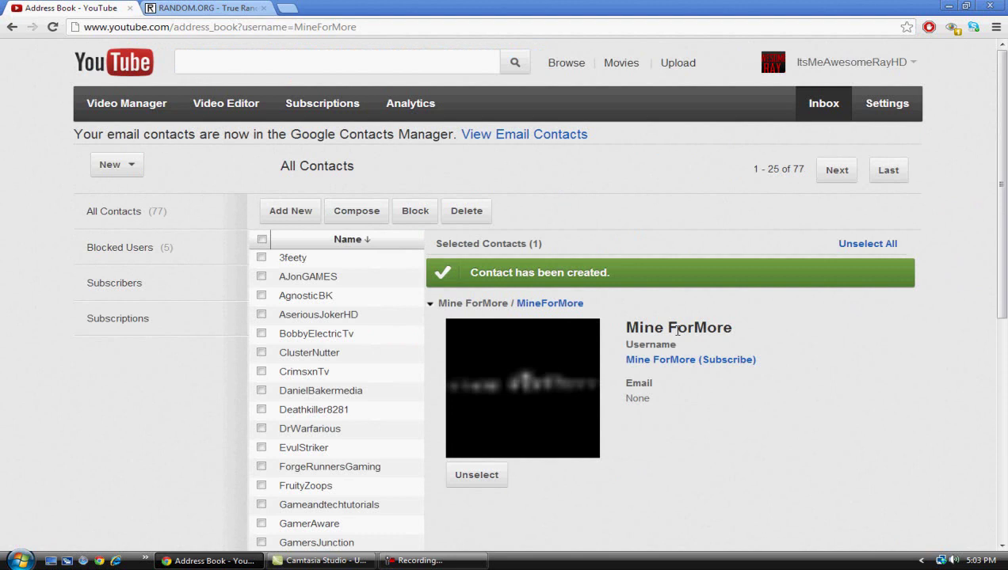
- Visit the winner's channel and uploaded videos, then start a new message to them
click(664, 367)
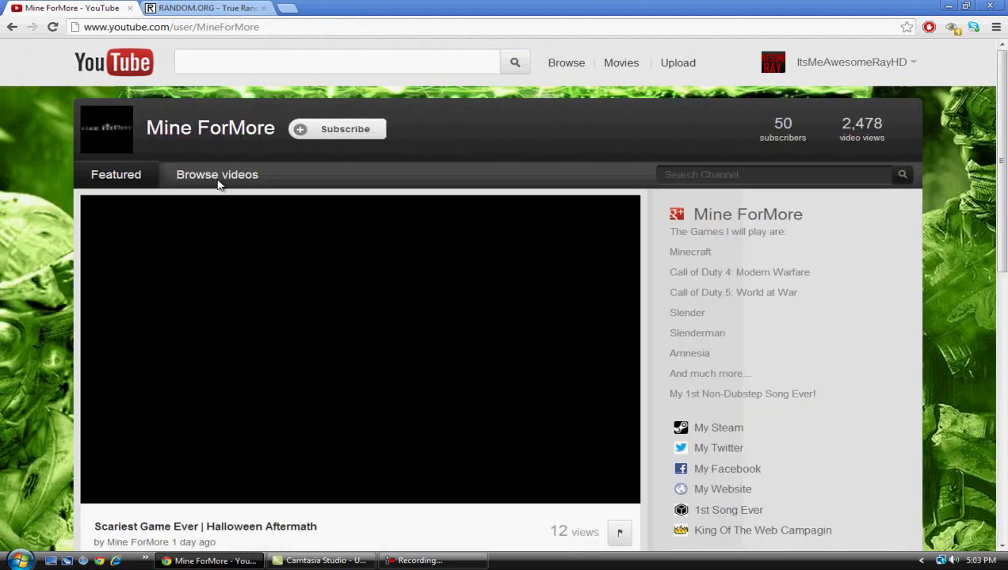
click(220, 176)
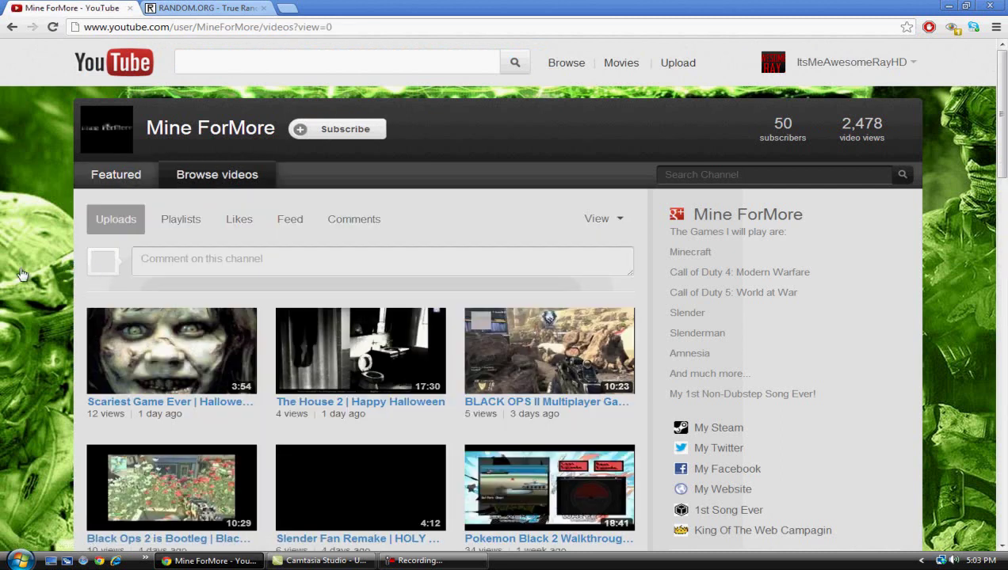
scroll(87, 311, down, 3)
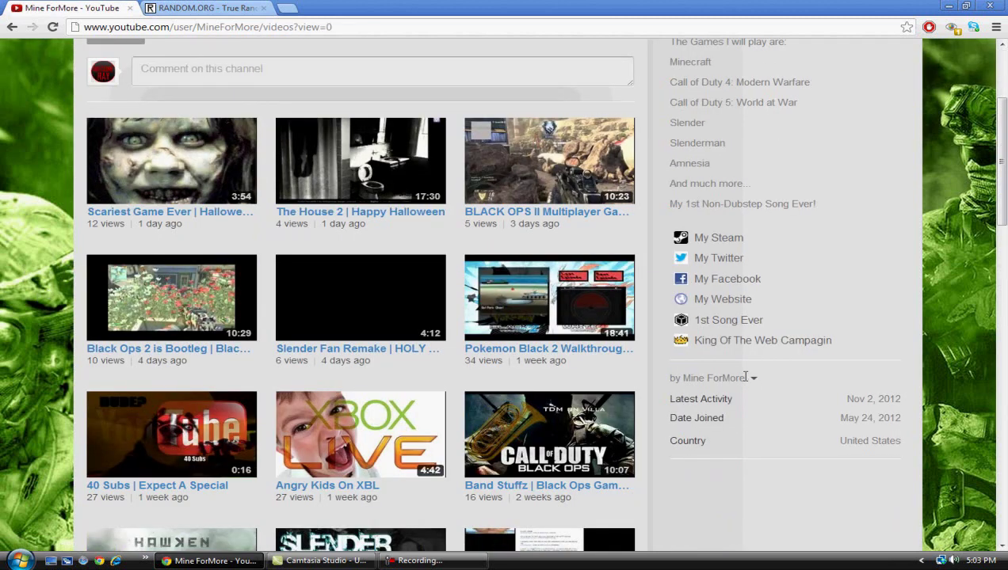
click(753, 378)
click(754, 419)
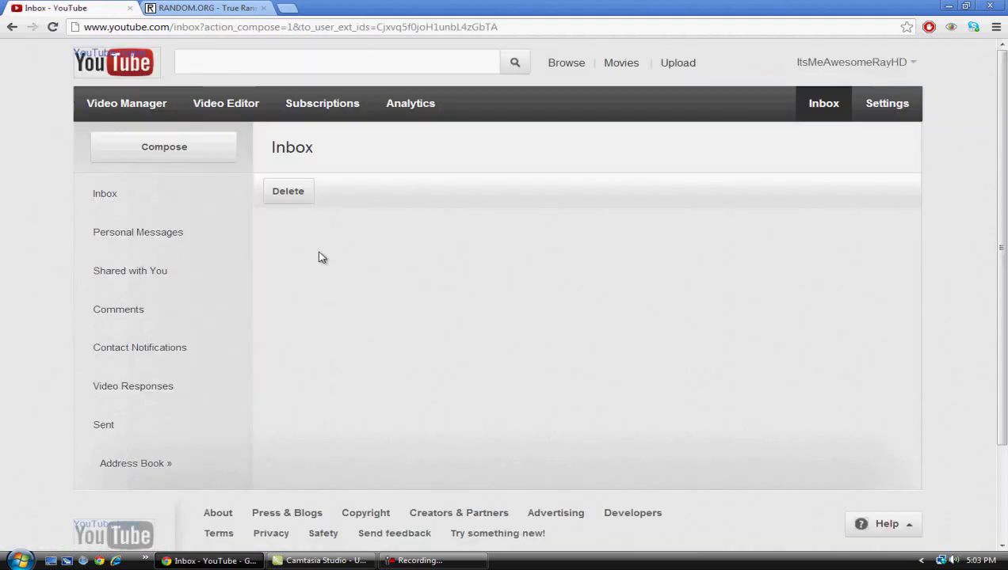
- Enter the subject 'Congrats you won.', fixing the 'on' typo
click(330, 261)
text(Congrats you on.)
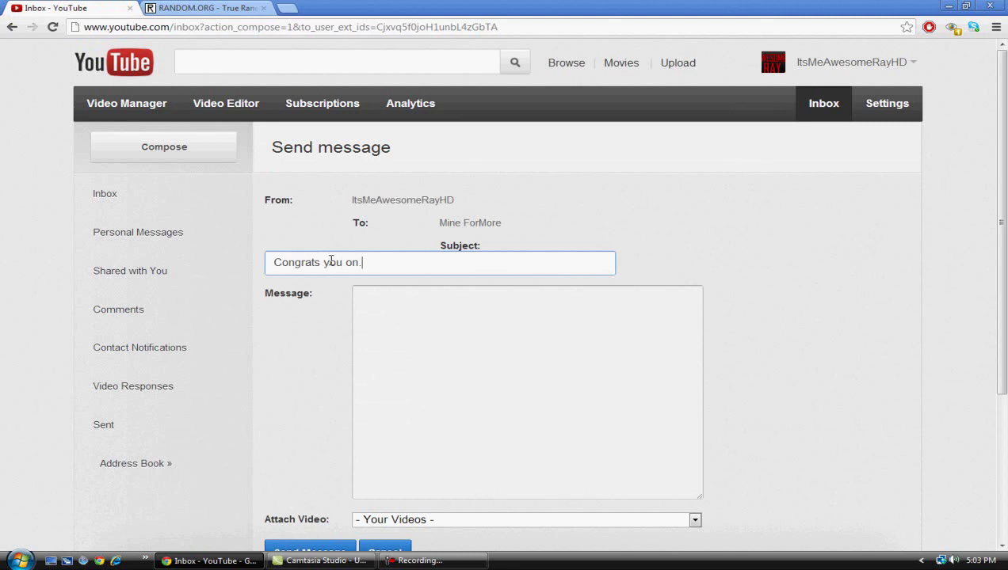
key(BackSpace)
key(BackSpace)
text(wo)
- Write the body asking for the winner's address to send the game, thank them, and send it
click(415, 337)
text(Please message me your ad)
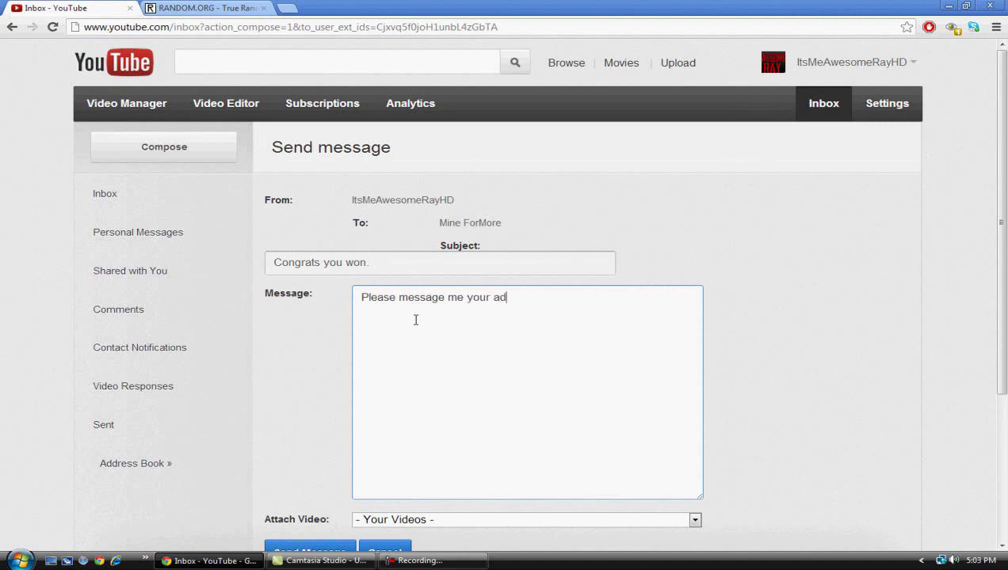
text(ss that i can senf)
key(BackSpace)
text(d you the game. Thanks for participatin)
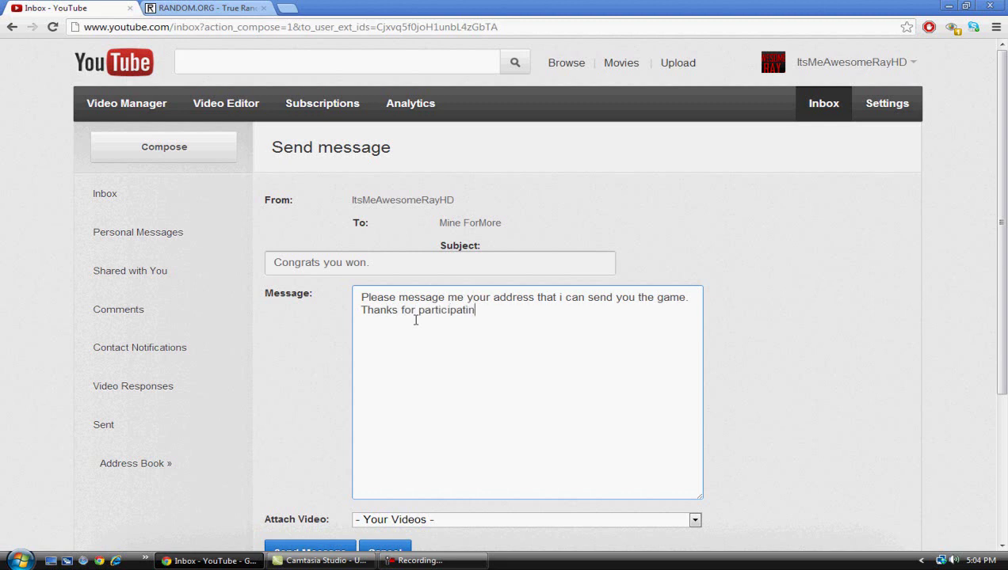
text(g.)
scroll(340, 358, down, 3)
click(321, 426)
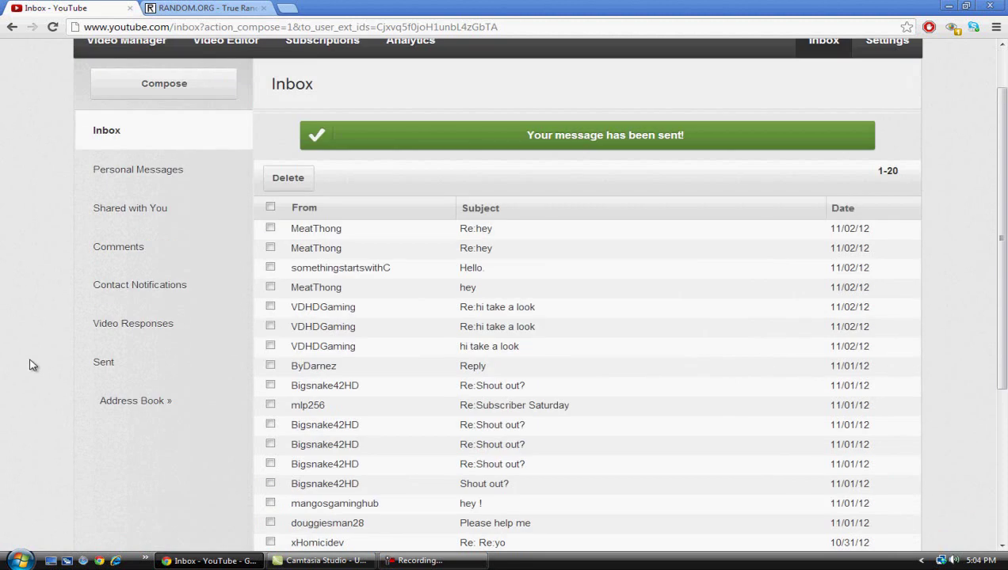